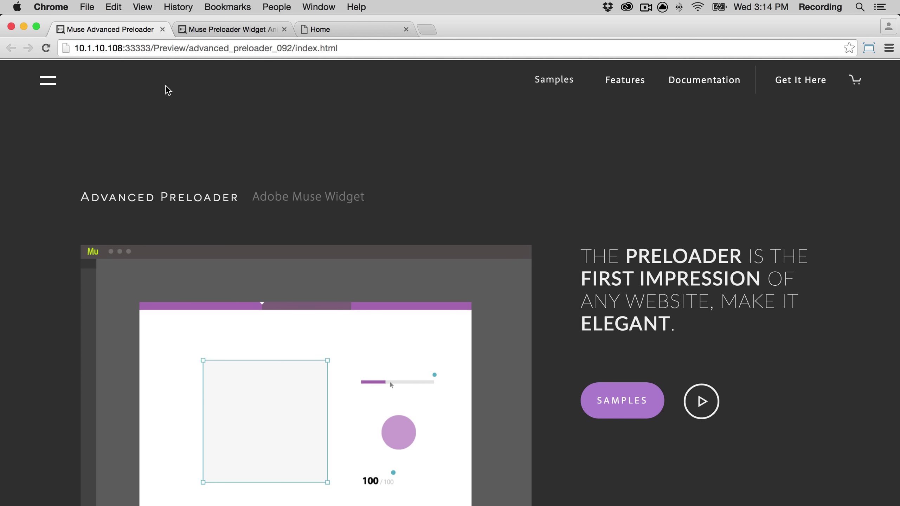
Switch to the animation demo tab and reload it so the preloader replays
left_click(184, 29)
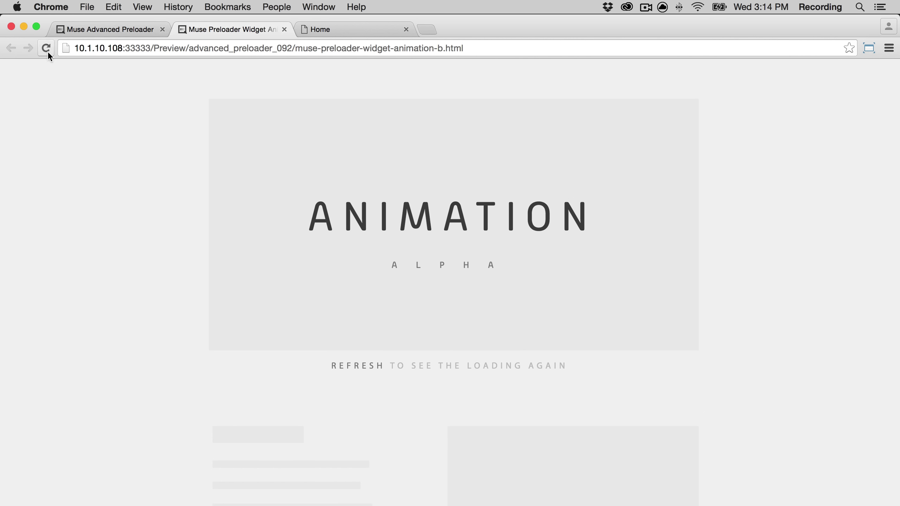
left_click(48, 51)
Return to Adobe Muse CC, with the Advanced Preloader v1.0 widget on the Home page
key("super+Tab")
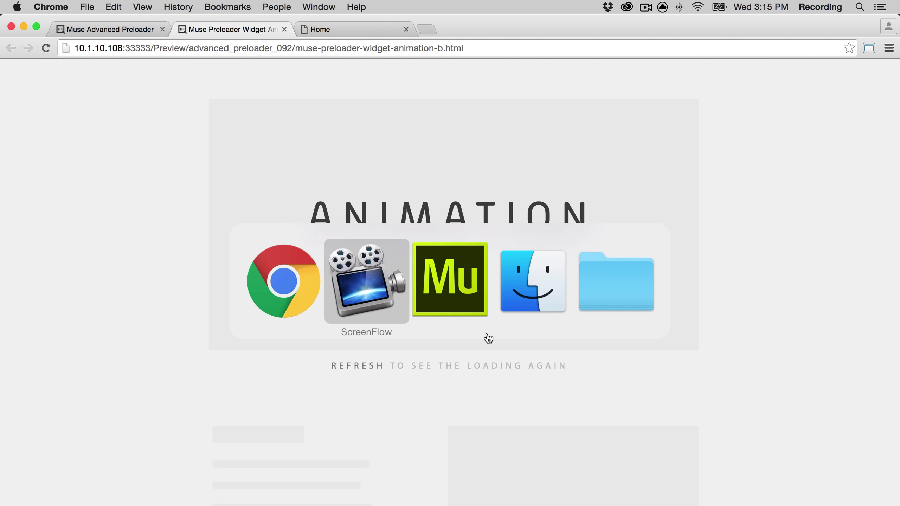
left_click(463, 293)
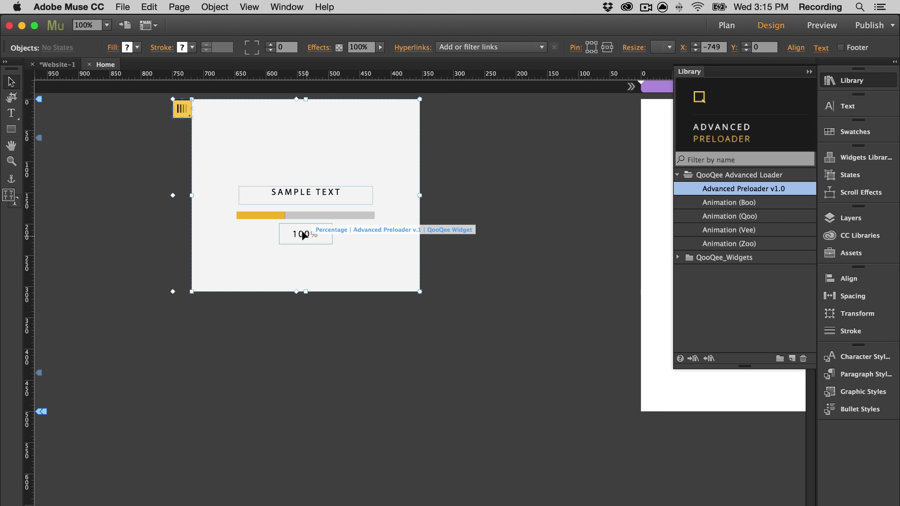
Replace the preloader's SAMPLE TEXT with the word 'loading'
left_click(318, 192)
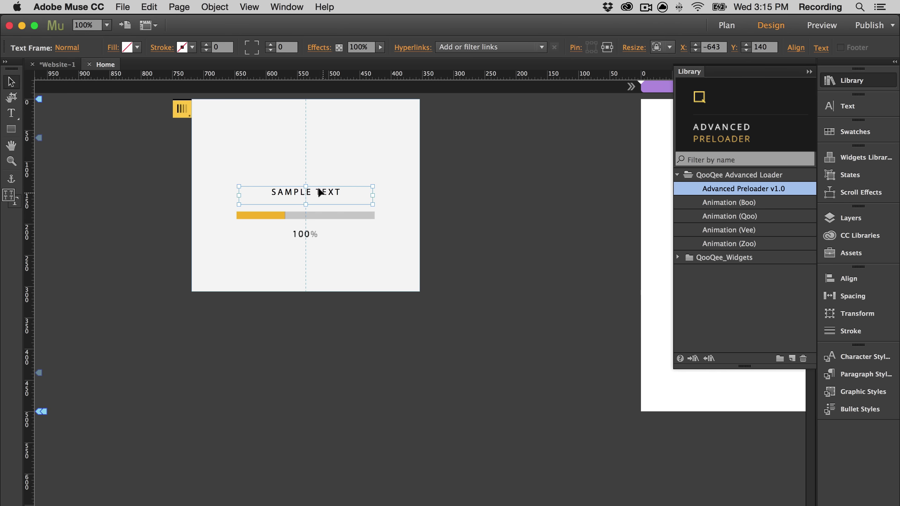
double_click(318, 193)
key("super+a")
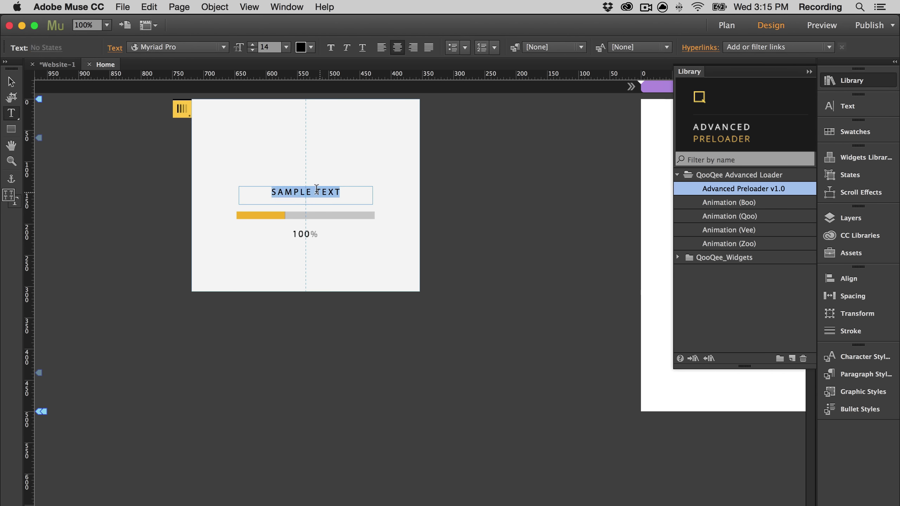
type("p")
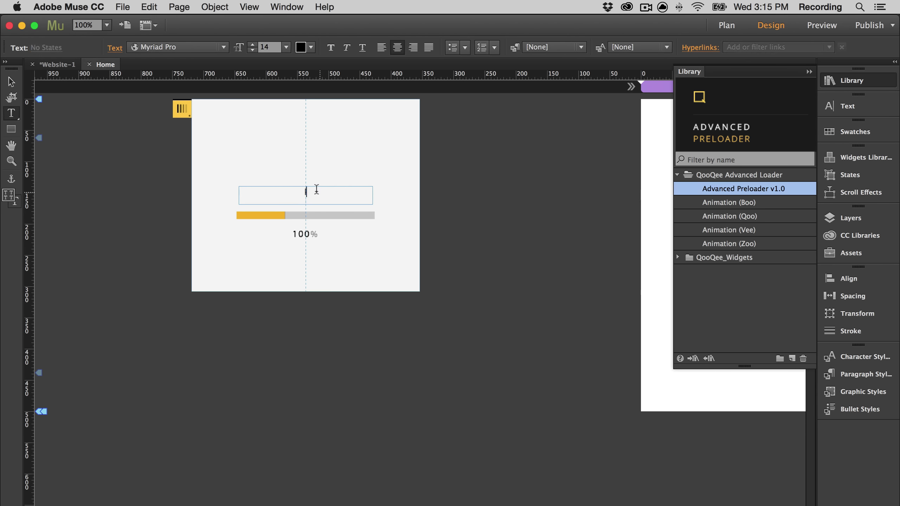
type("loading")
left_click(12, 82)
Fill the preloader's progress bar with dark blue (2E3192)
left_click(359, 210)
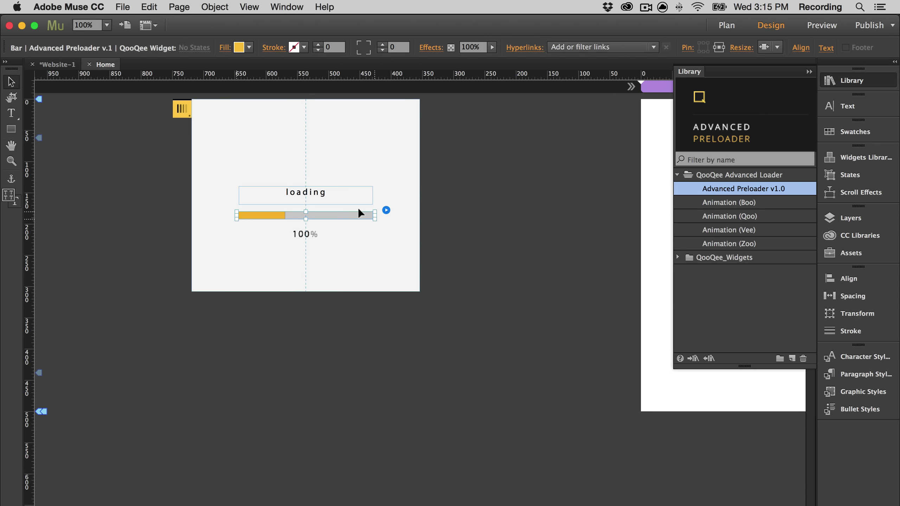
left_click(386, 211)
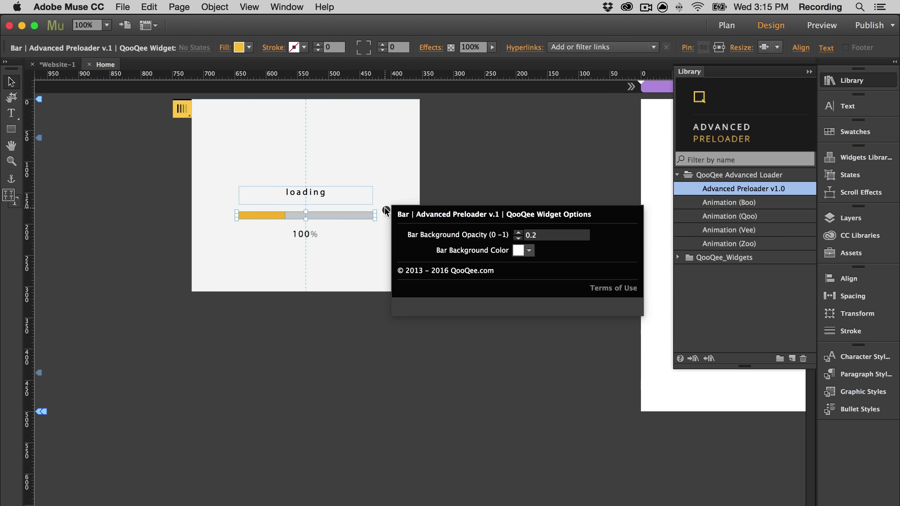
left_click(528, 250)
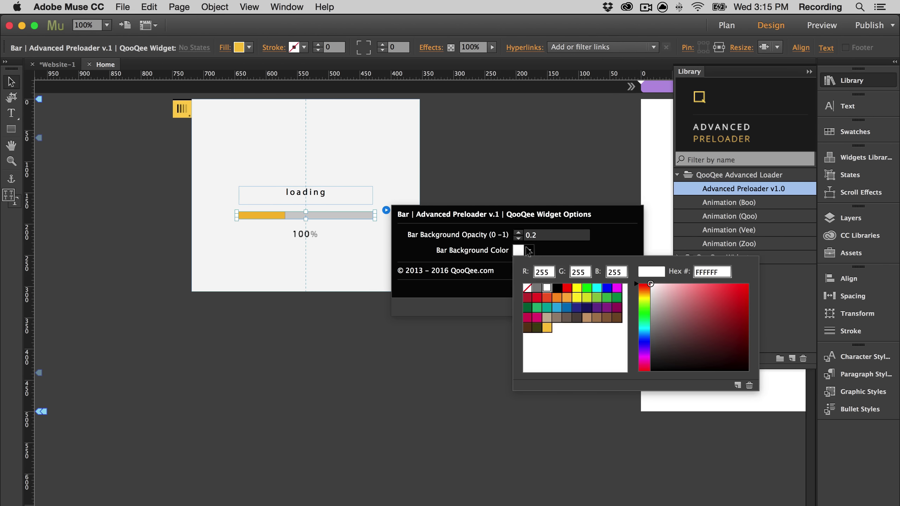
left_click(585, 310)
left_click(250, 47)
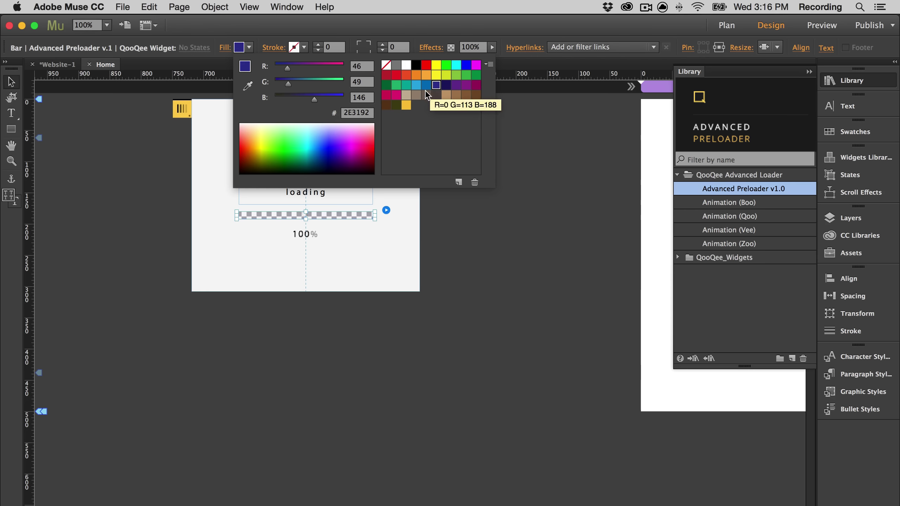
left_click(430, 72)
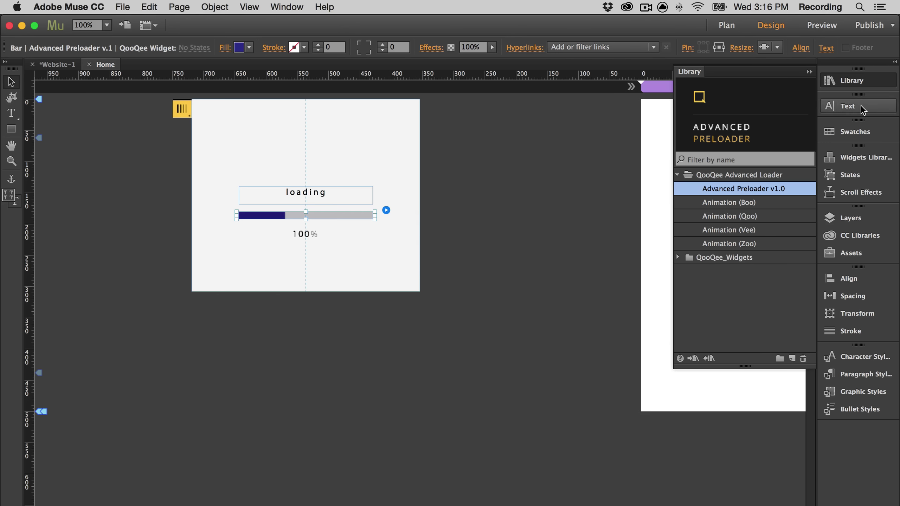
Check the 100% counter's widget options, then preview the Animation (Zoo) library item
left_click(330, 234)
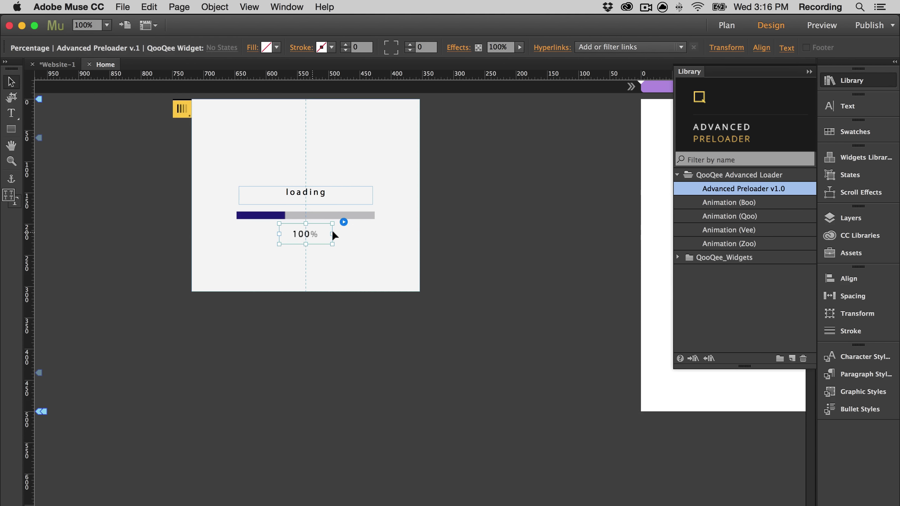
left_click(336, 218)
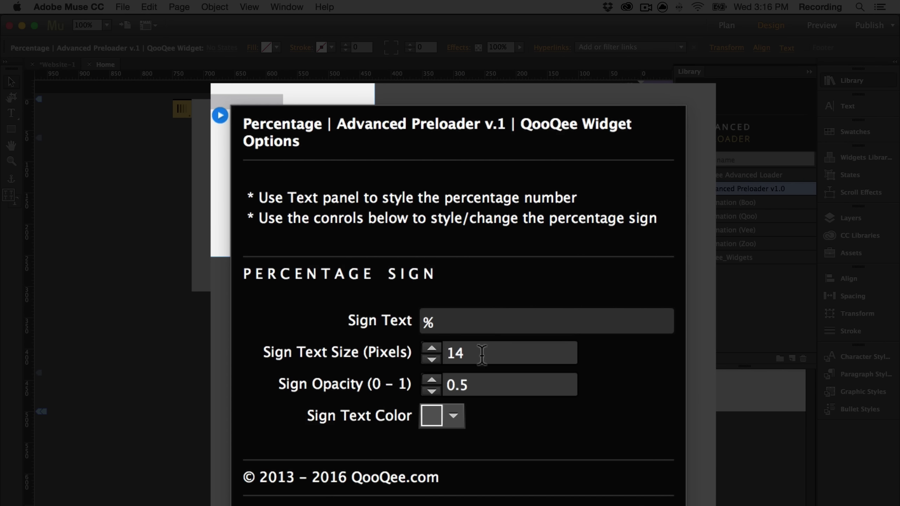
left_click(220, 116)
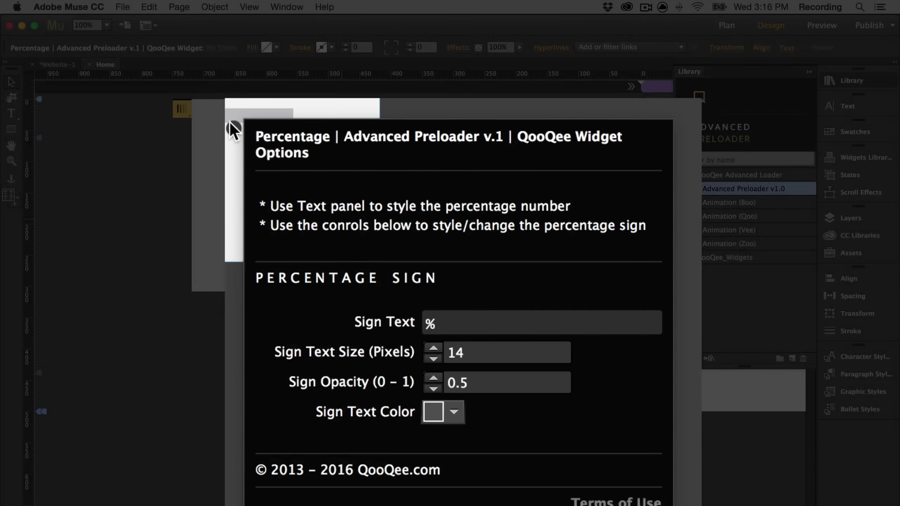
left_click(343, 225)
left_click(721, 204)
Place the Animation (Zoo) icon on the preloader and shift the text, bar and counter up
left_click(746, 244)
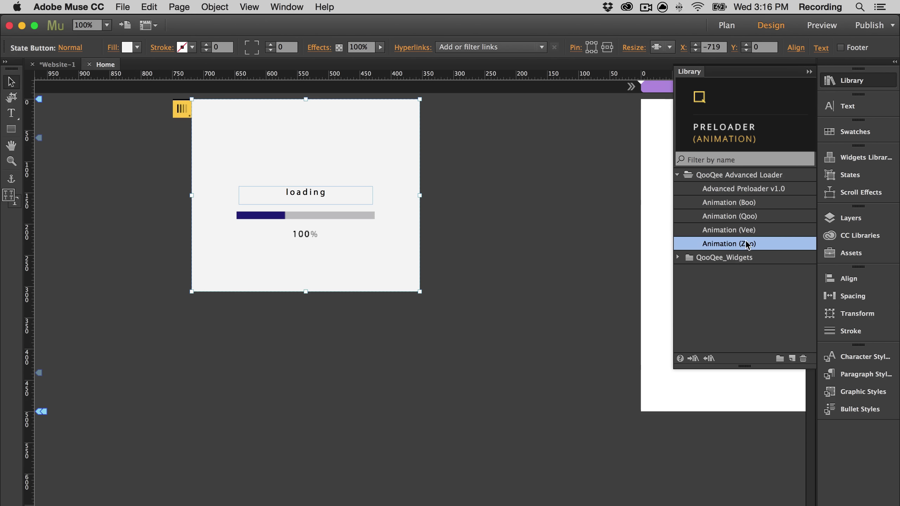
left_click_drag(754, 245, 311, 144)
left_click(285, 137)
left_click(306, 193, "shift")
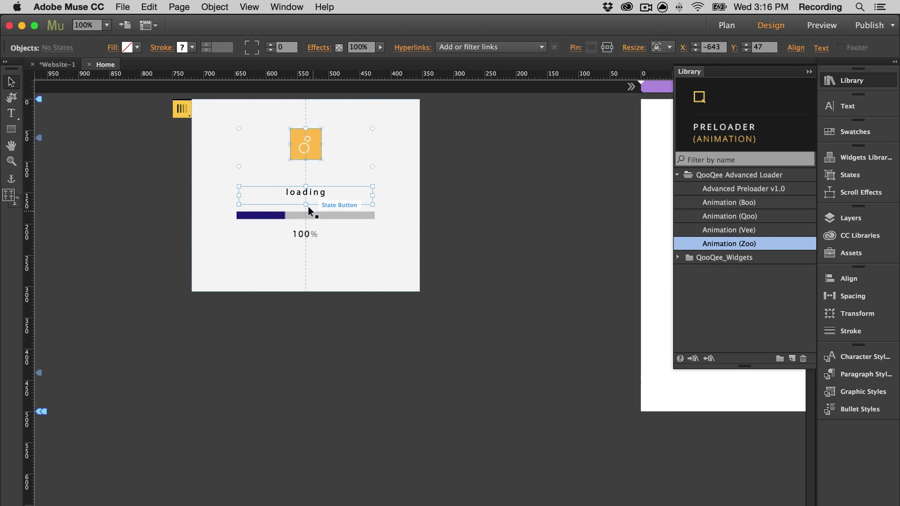
left_click(308, 225, "shift")
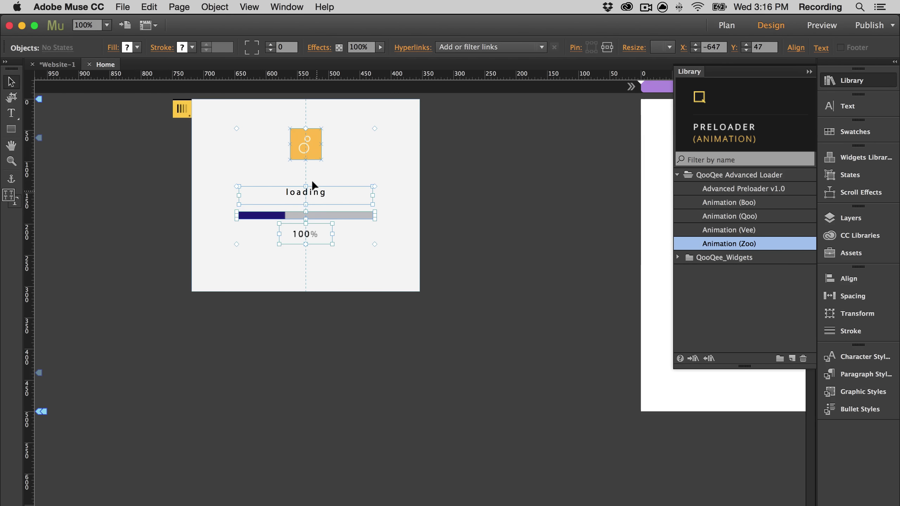
left_click_drag(314, 195, 314, 181)
left_click(454, 159)
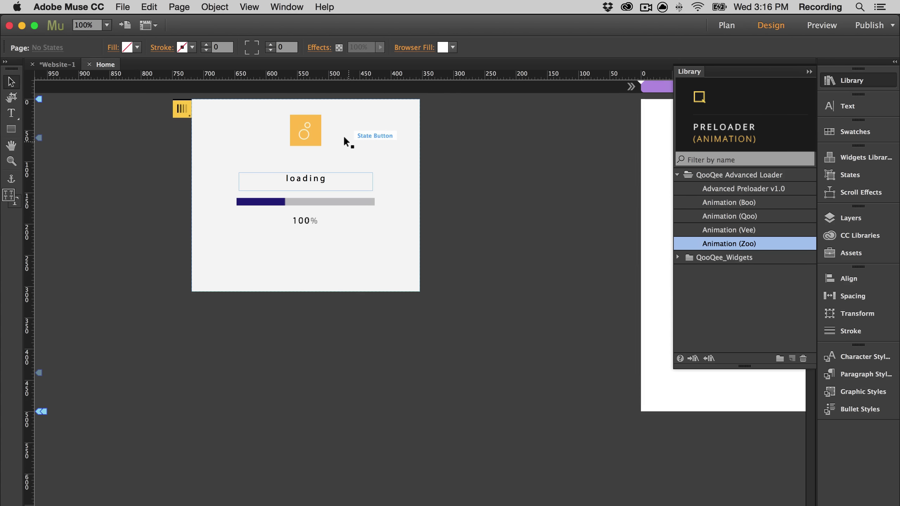
Move the preloader block left, aligning the loading text and 100% counter toward the bar's left end
left_click(304, 133)
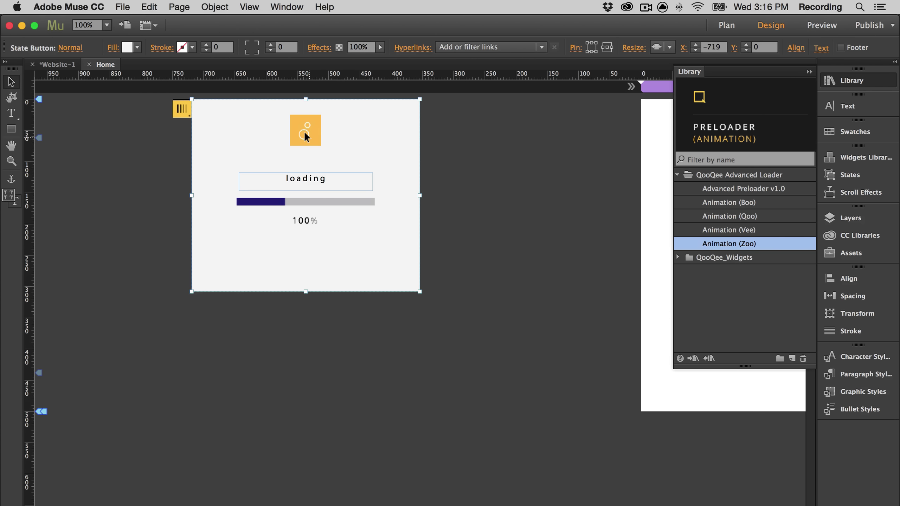
left_click(304, 130)
left_click(309, 204, "shift")
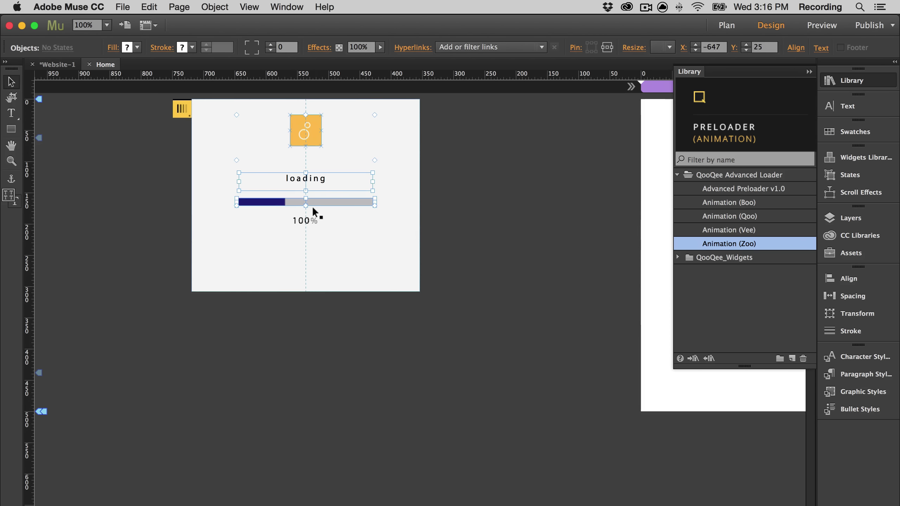
left_click(301, 131)
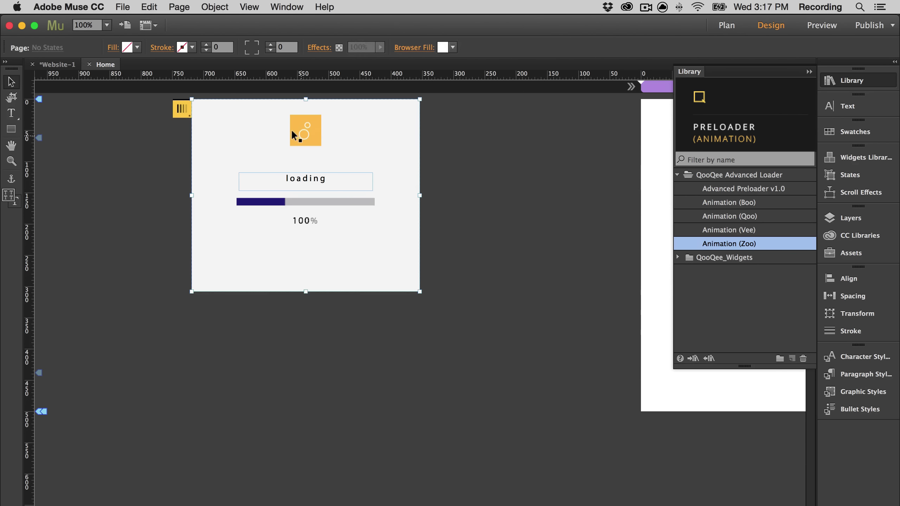
left_click_drag(305, 128, 195, 129)
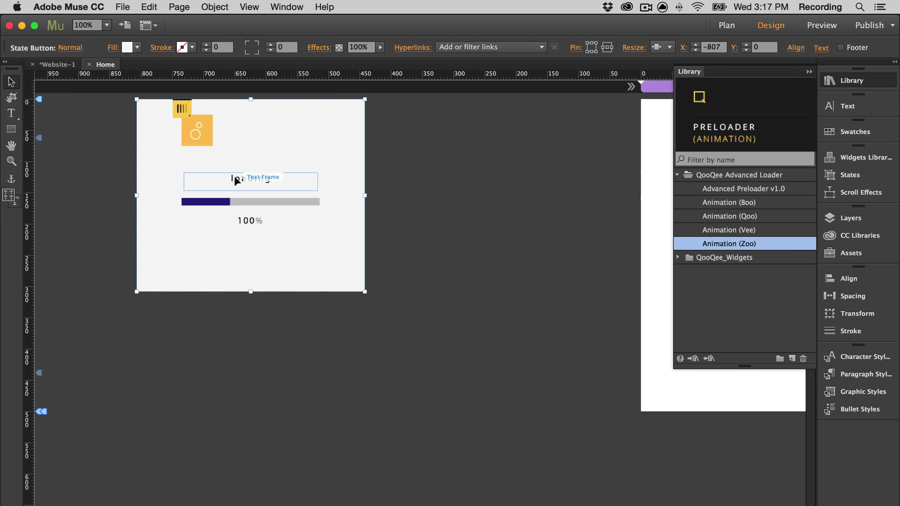
left_click(255, 179)
left_click_drag(256, 177, 254, 177)
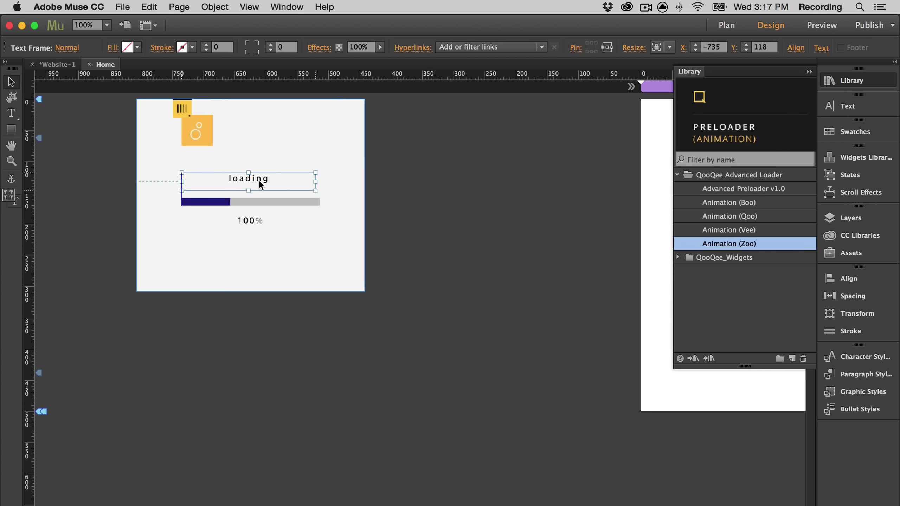
left_click_drag(253, 222, 213, 214)
left_click(259, 205)
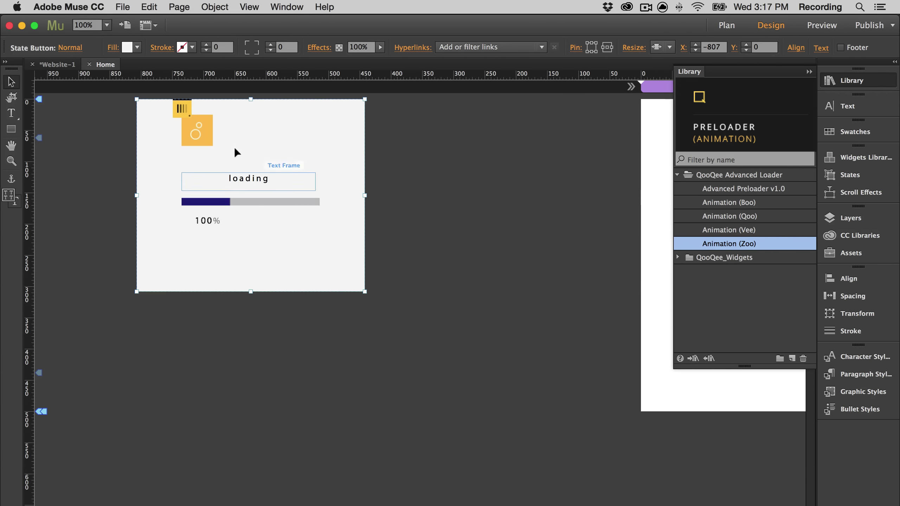
left_click(181, 107)
Move the widget marker off the page and left-align the loading text
left_click_drag(179, 107, 115, 112)
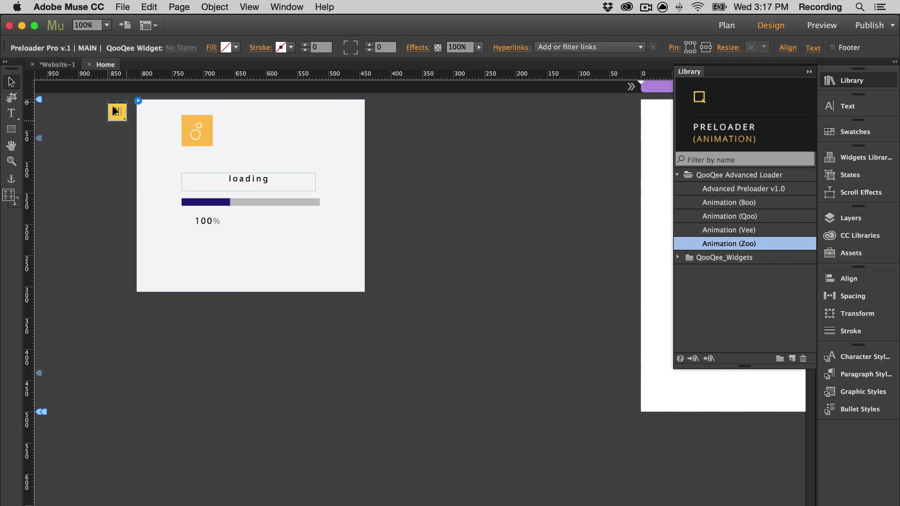
left_click(201, 122)
left_click(198, 124)
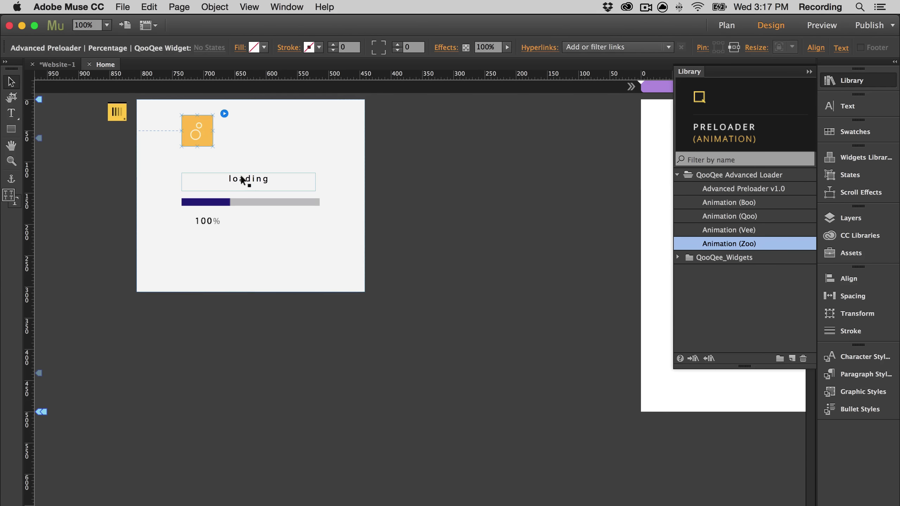
left_click(244, 179)
left_click(249, 200)
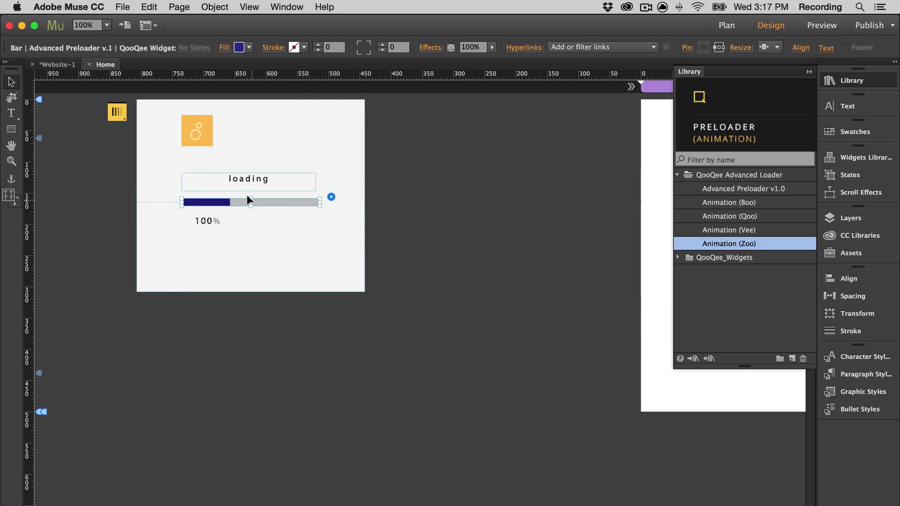
left_click(250, 180)
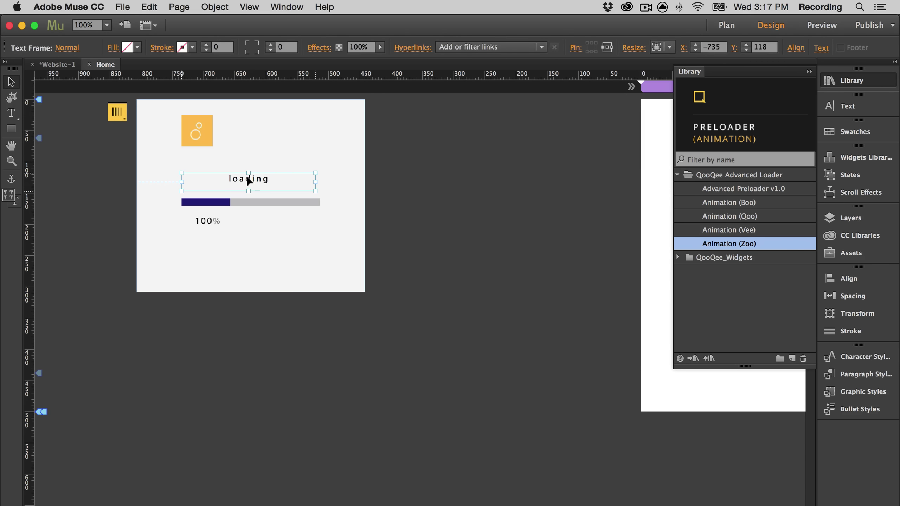
double_click(249, 180)
double_click(249, 179)
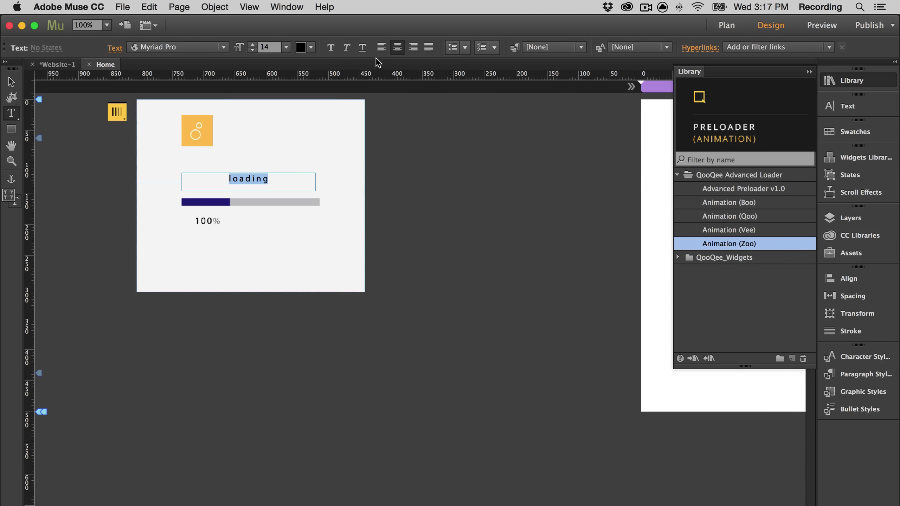
left_click(381, 47)
left_click(12, 82)
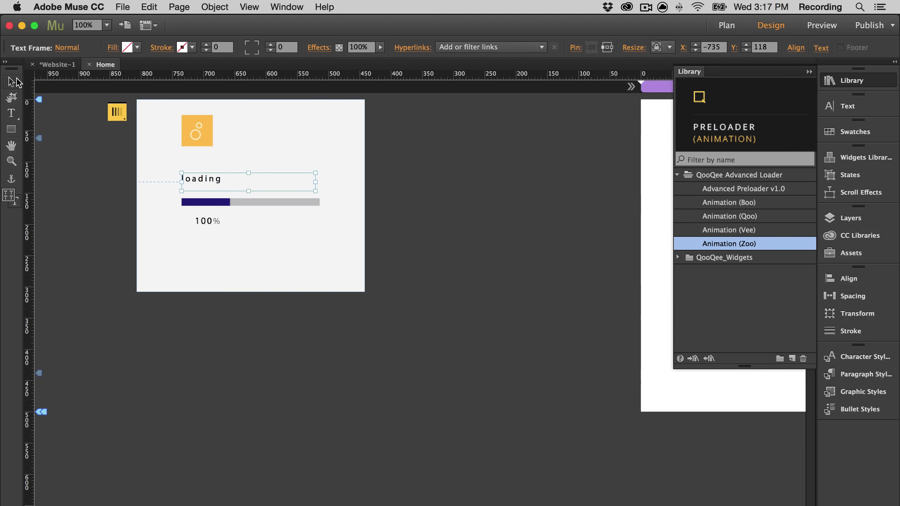
left_click(98, 167)
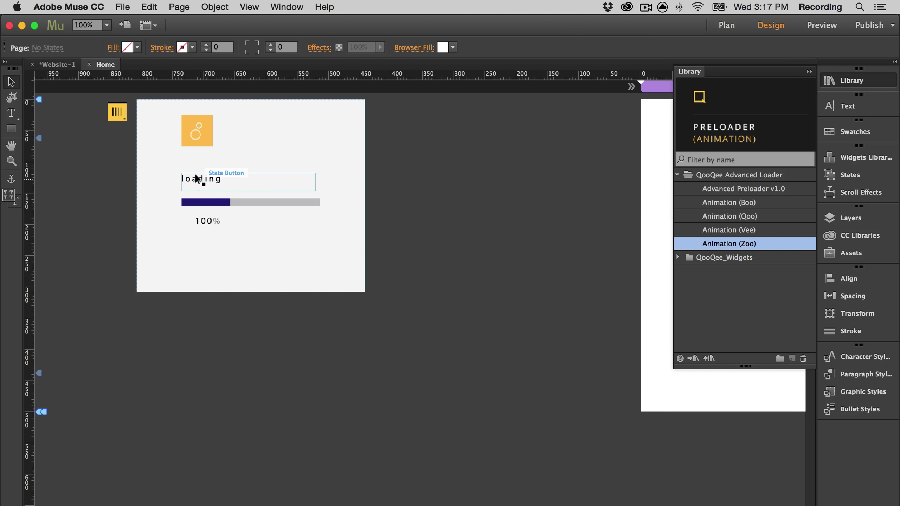
Shift the icon, loading text, bar and 100% counter together about 70 px left
left_click(197, 179)
left_click(225, 202)
left_click_drag(224, 202, 434, 210)
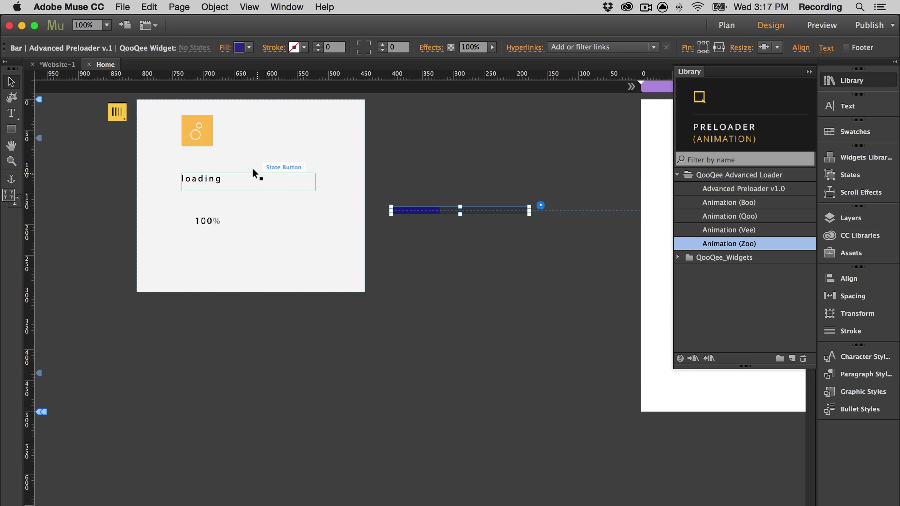
key("super+z")
left_click(205, 220)
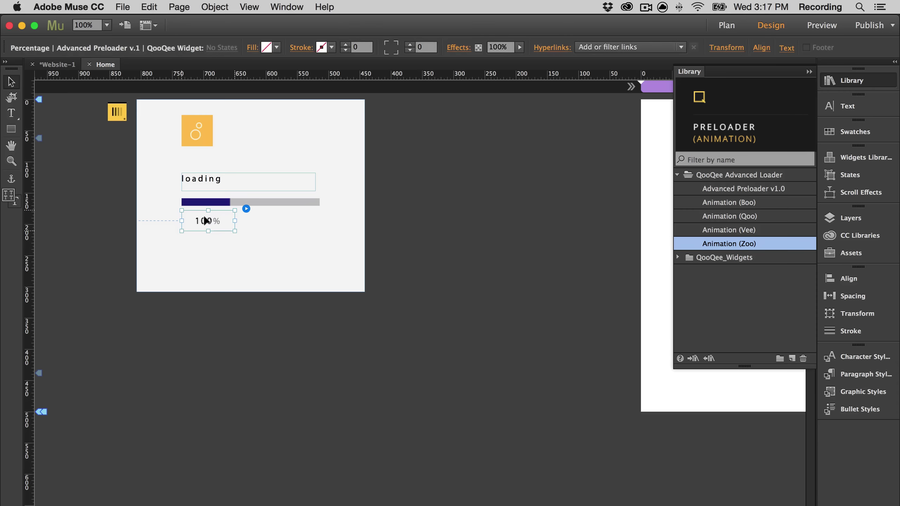
left_click(848, 106)
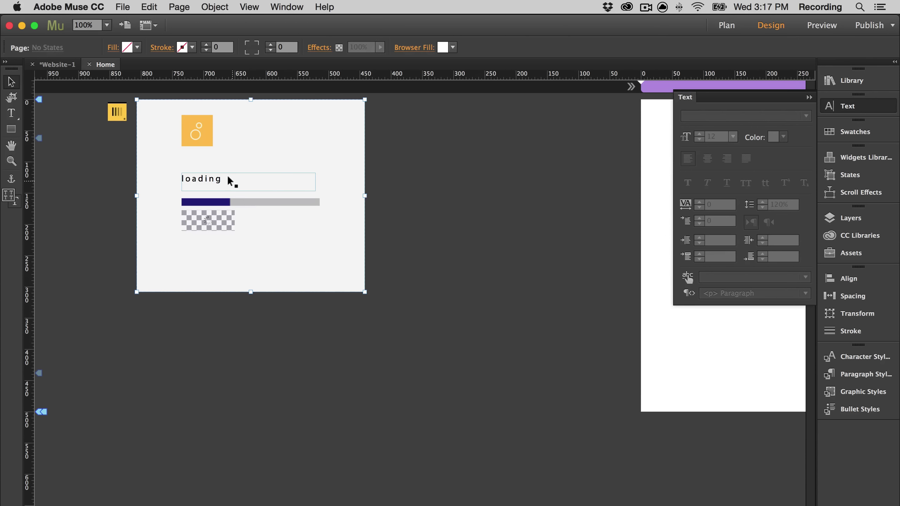
left_click(220, 204)
key("super+a")
left_click_drag(197, 141, 171, 131)
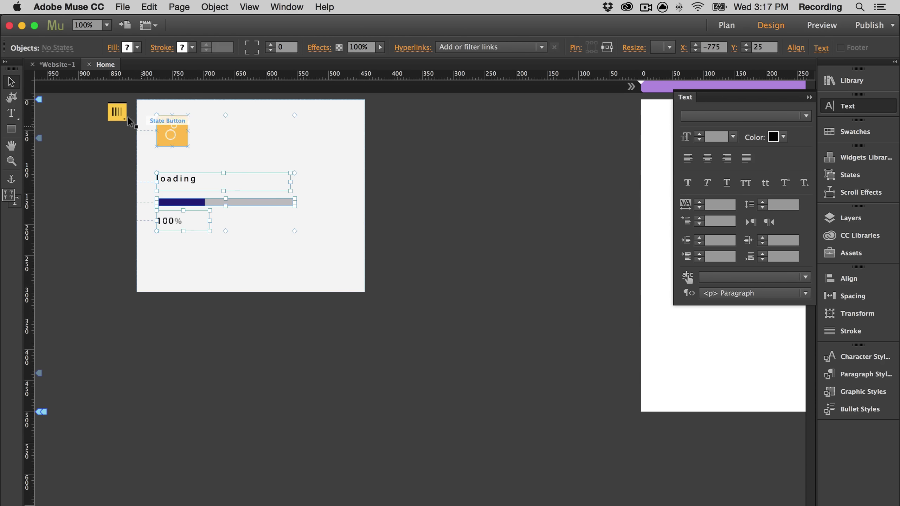
Set the preloader widget's Placement to Top – Left
left_click(117, 113)
left_click(138, 100)
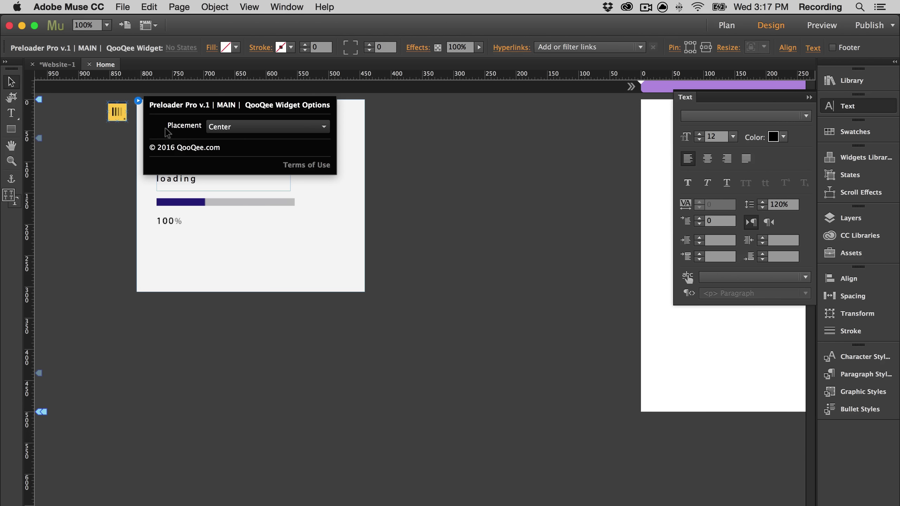
left_click(229, 125)
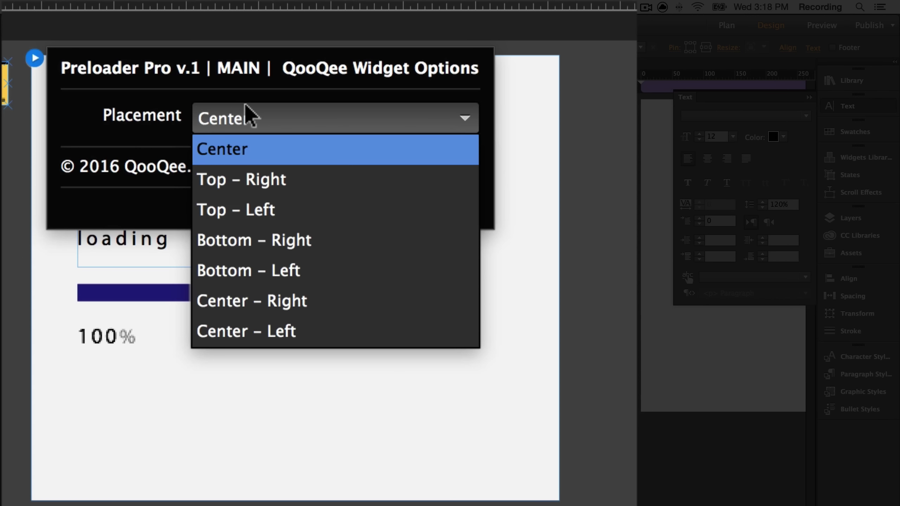
left_click(251, 209)
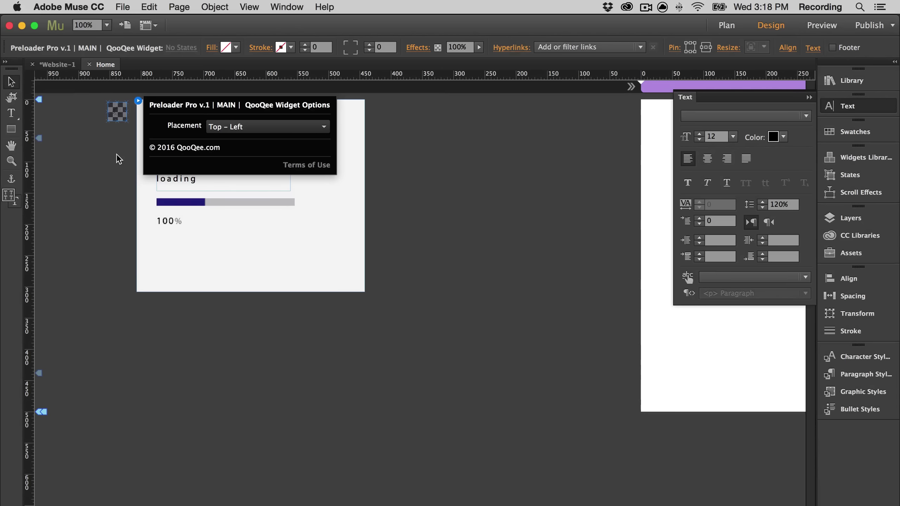
left_click(89, 151)
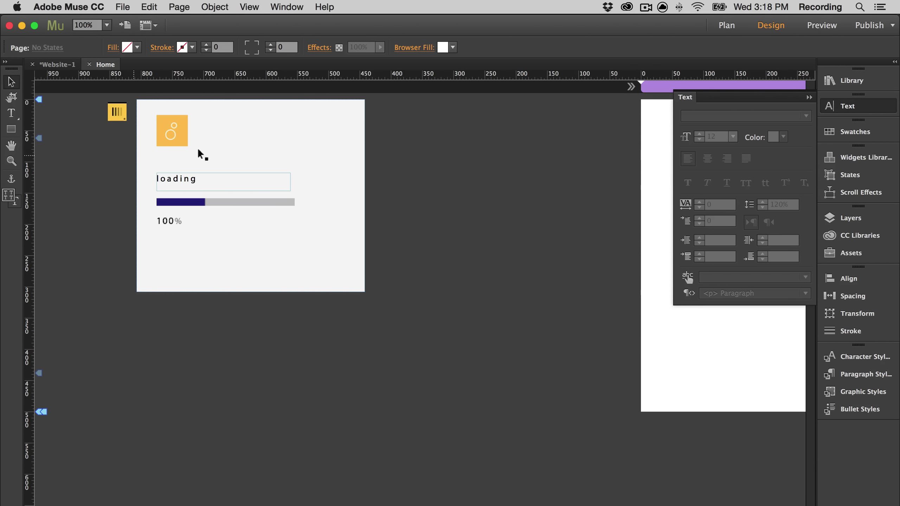
Fill the preloader background panel with yellow (F9C43B)
left_click(256, 145)
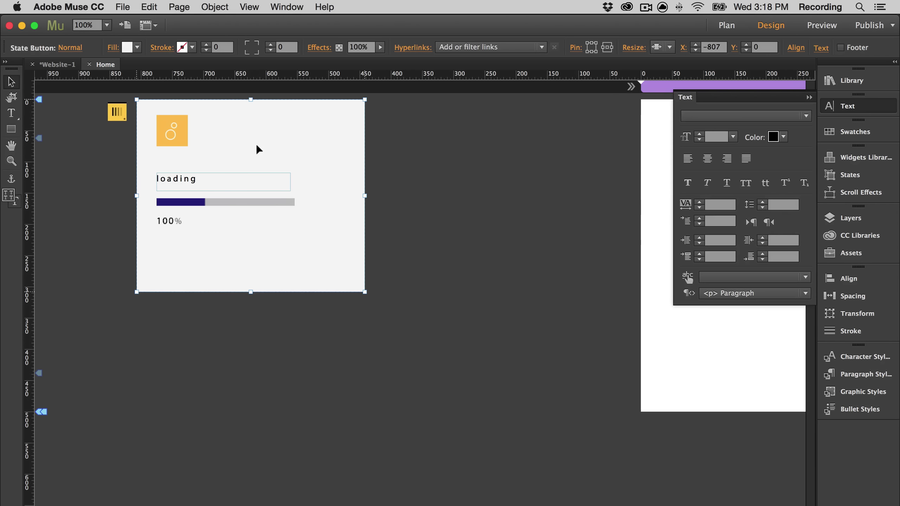
left_click(137, 47)
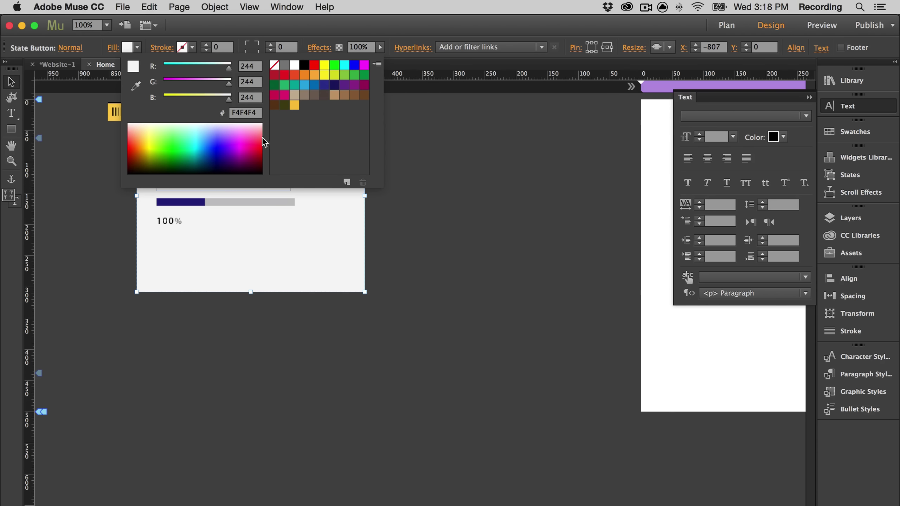
left_click(295, 105)
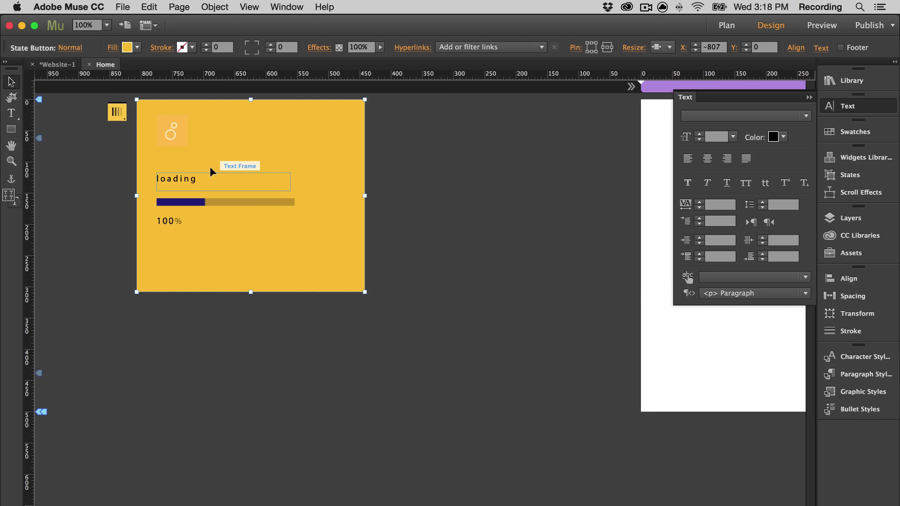
Use image.jpg, the photographer silhouette, as the panel's fill with Scale To Fill fitting
left_click(116, 48)
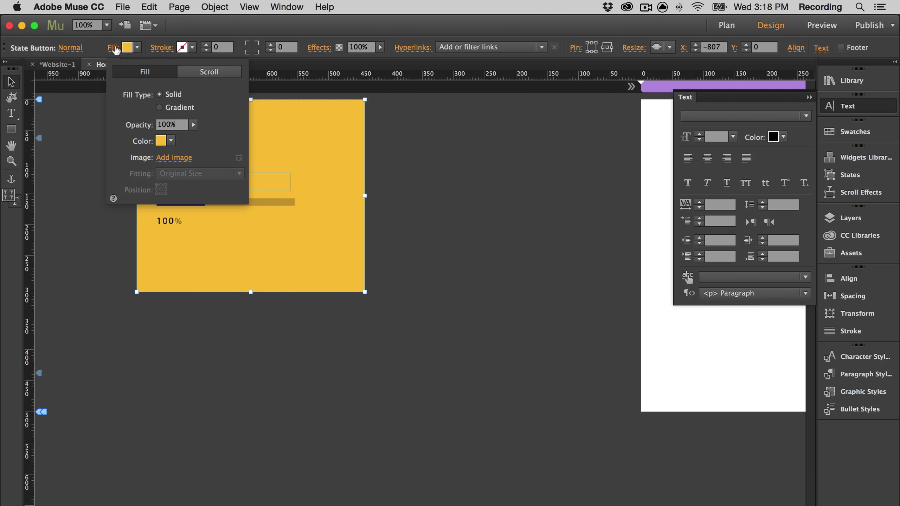
left_click(185, 157)
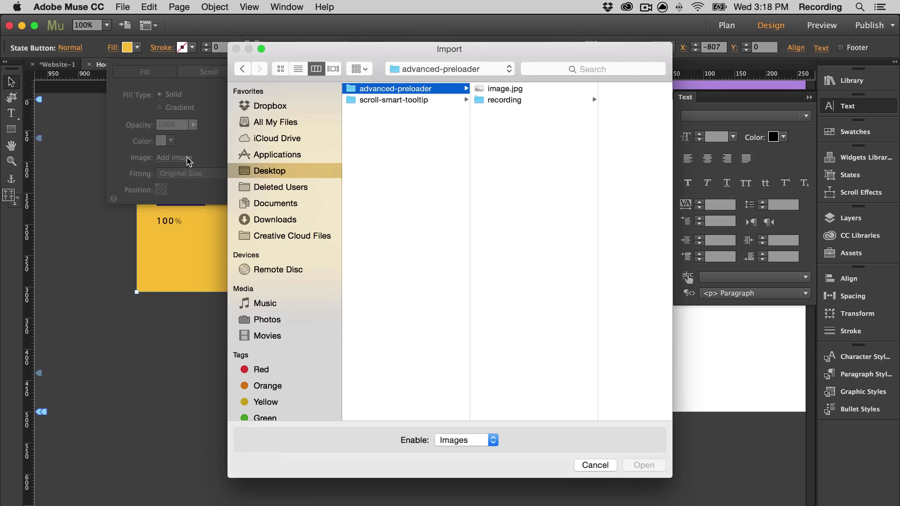
left_click(498, 90)
left_click(647, 465)
left_click(171, 176)
left_click(160, 199)
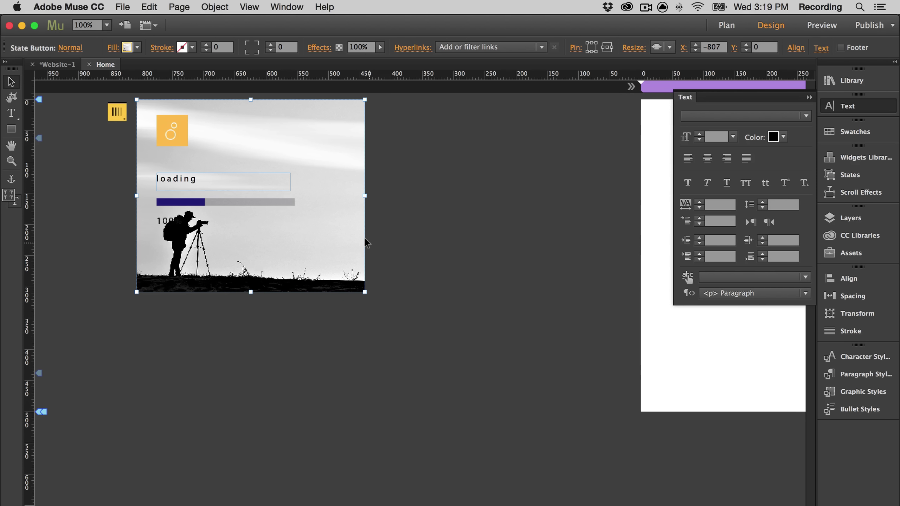
left_click(172, 133)
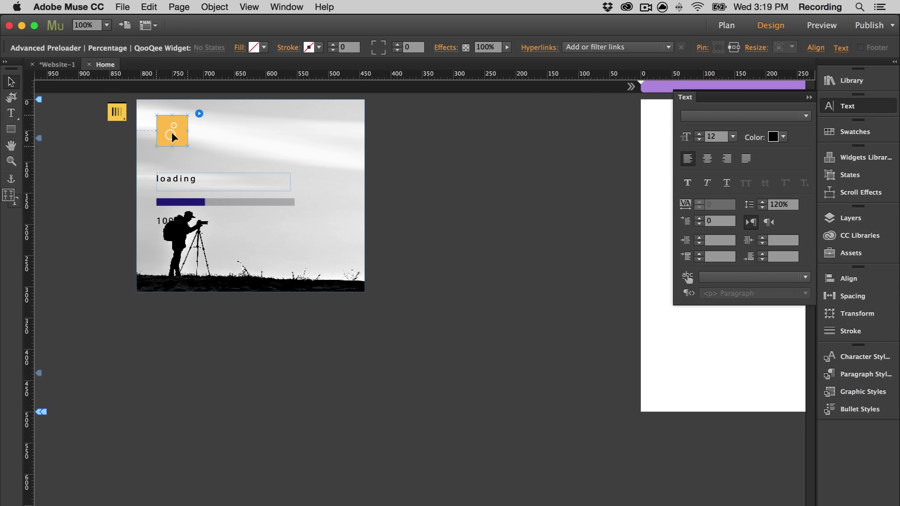
Preview the page in Chrome and reload it to watch the photo preloader reach 100%
key("super+shift+e")
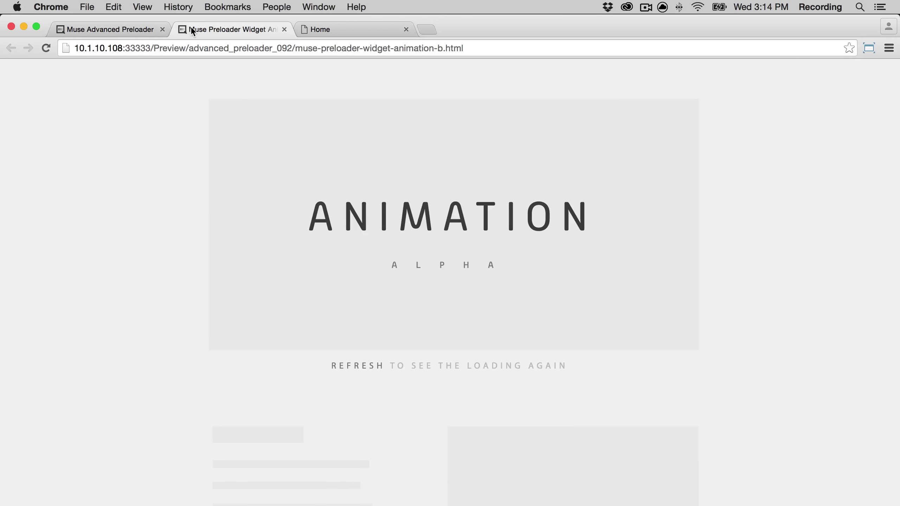
left_click(48, 51)
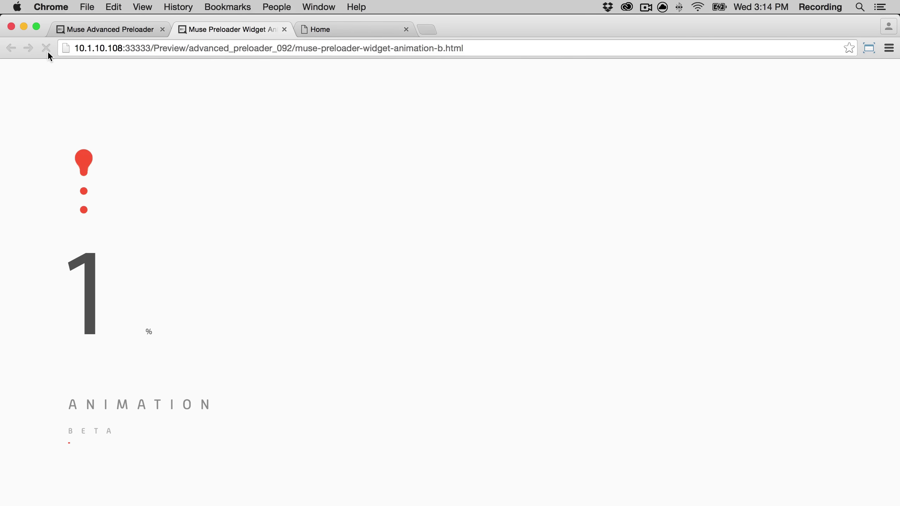